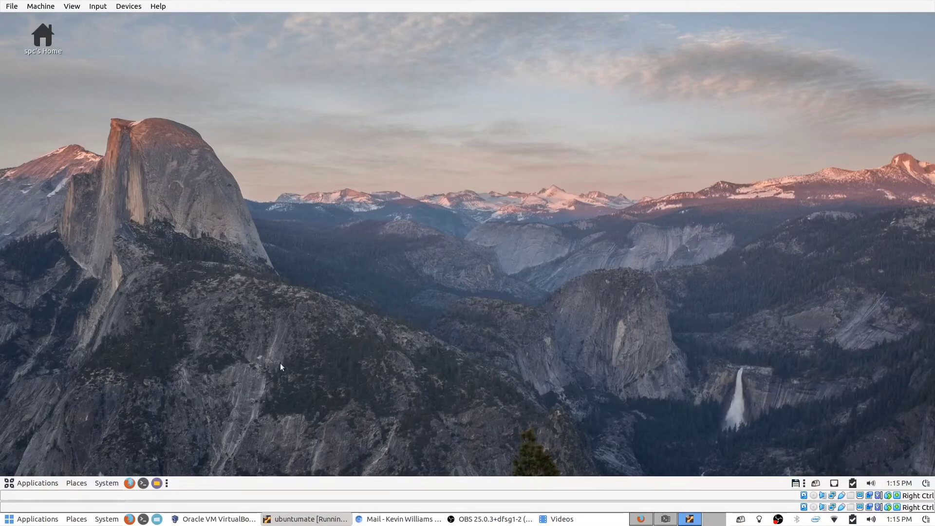
Run lsblk in a new terminal to confirm the 8G sdb disk has no partitions.
click(143, 483)
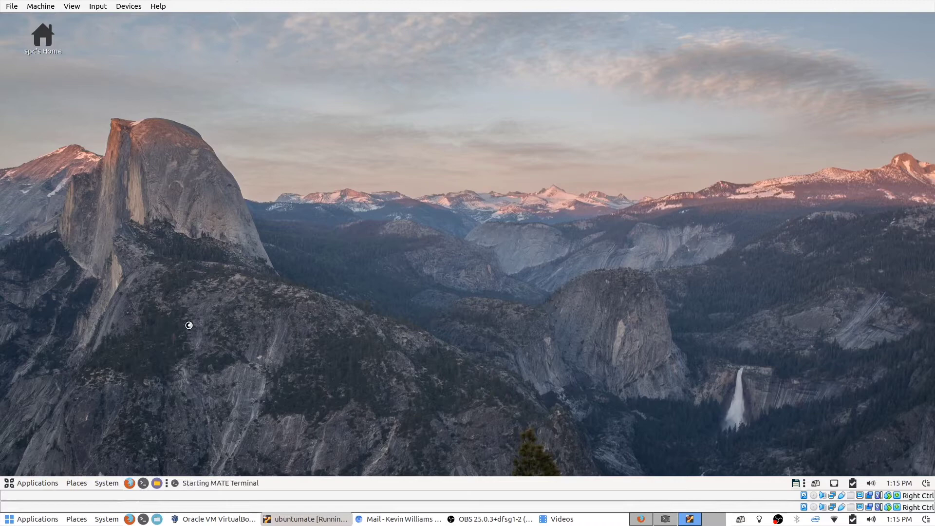
text(lsb)
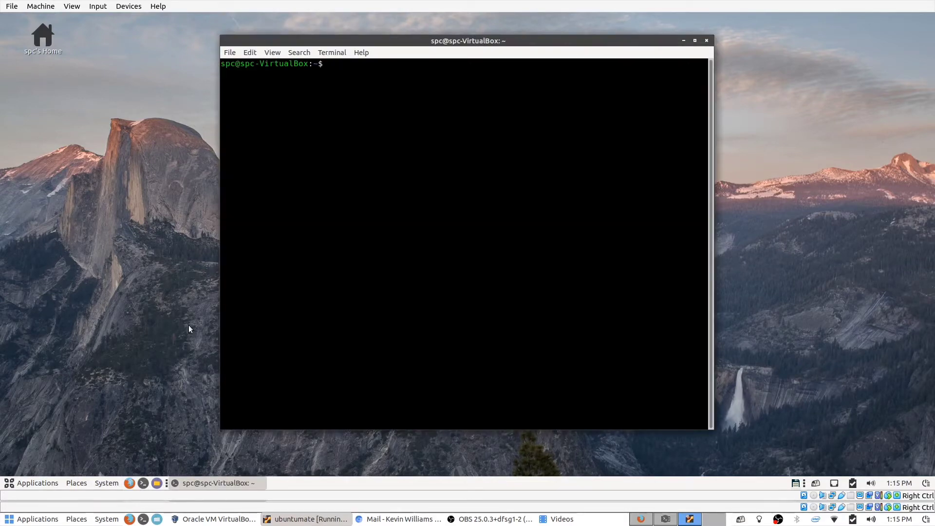
text(lk)
key(Return)
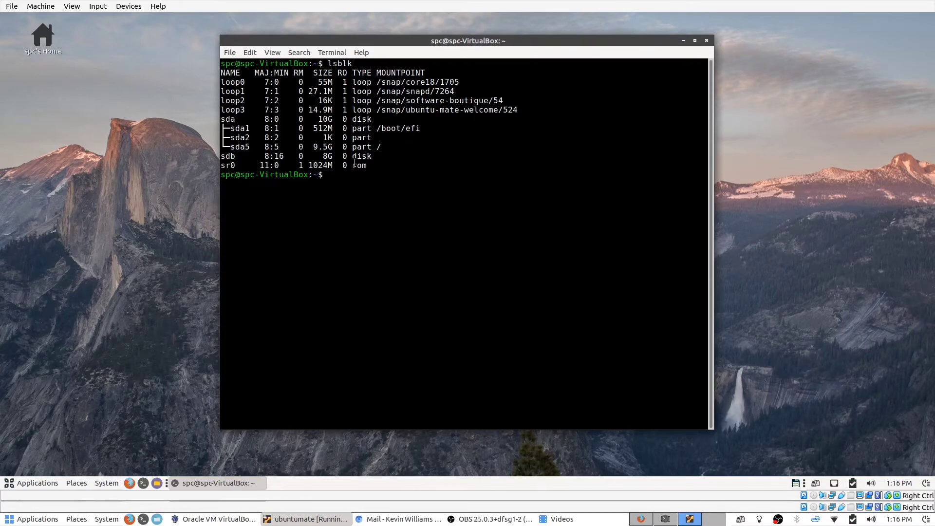
Close that terminal and type 'sudo apt install gparted' into a fresh one.
click(216, 482)
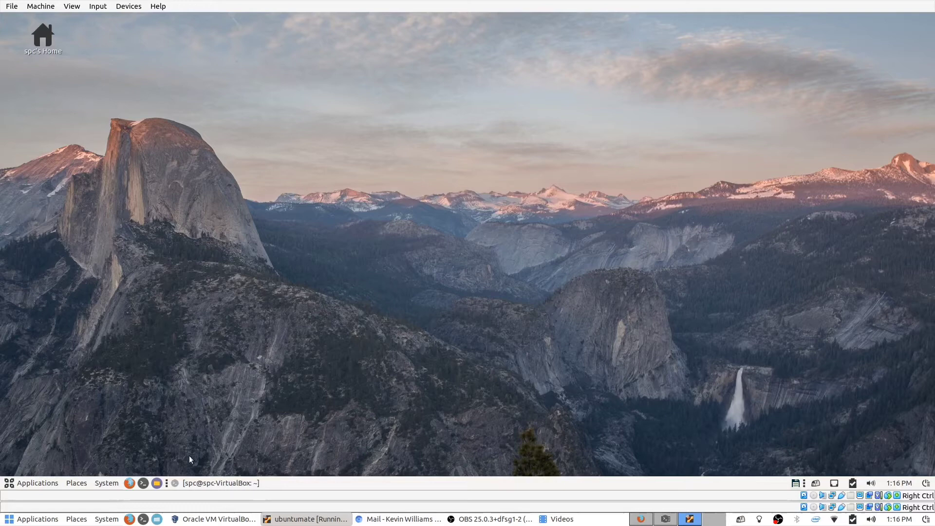
click(194, 483)
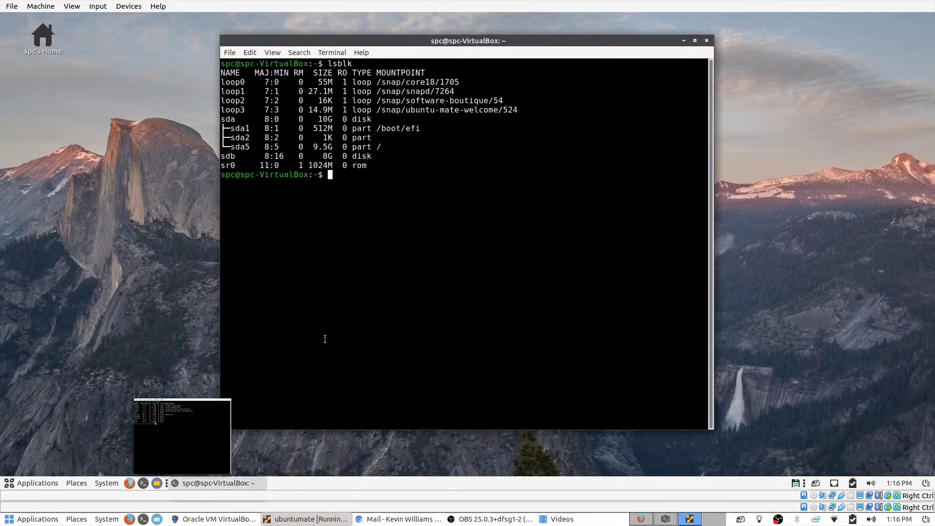
click(706, 42)
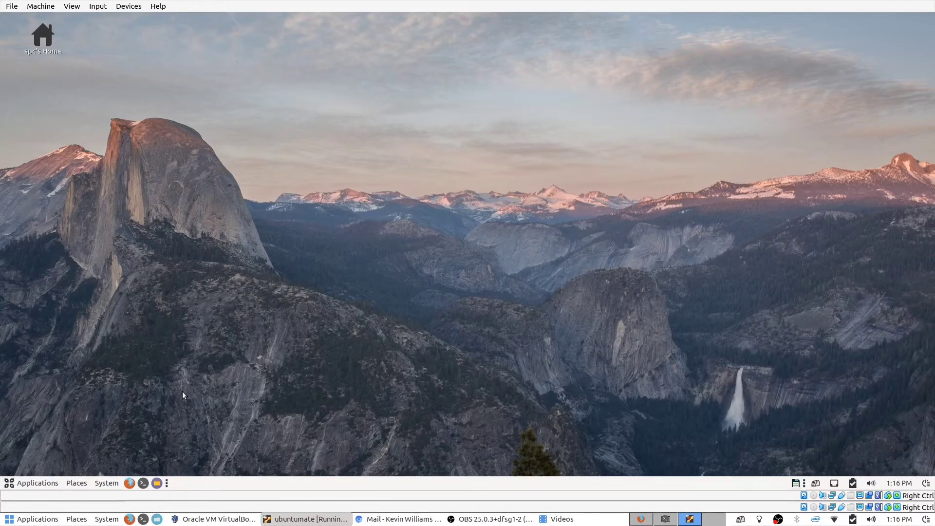
click(143, 484)
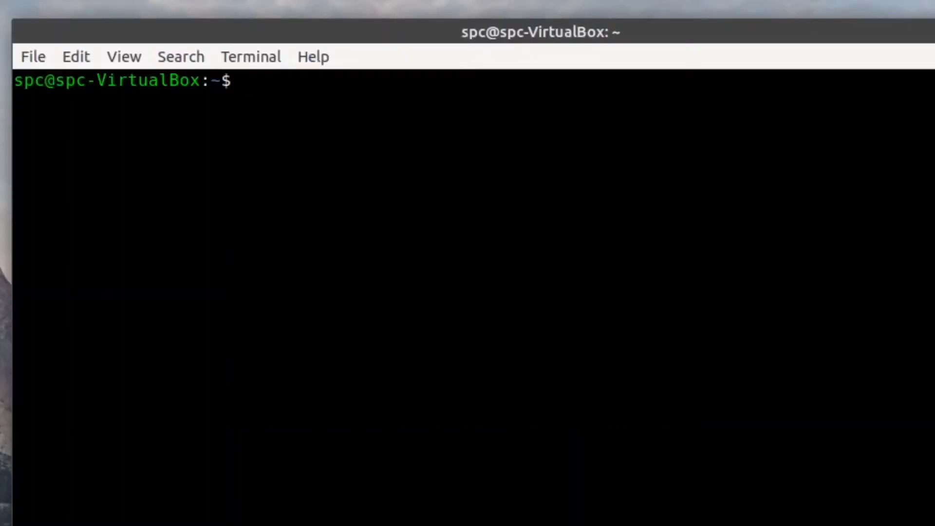
text(sudo apt i)
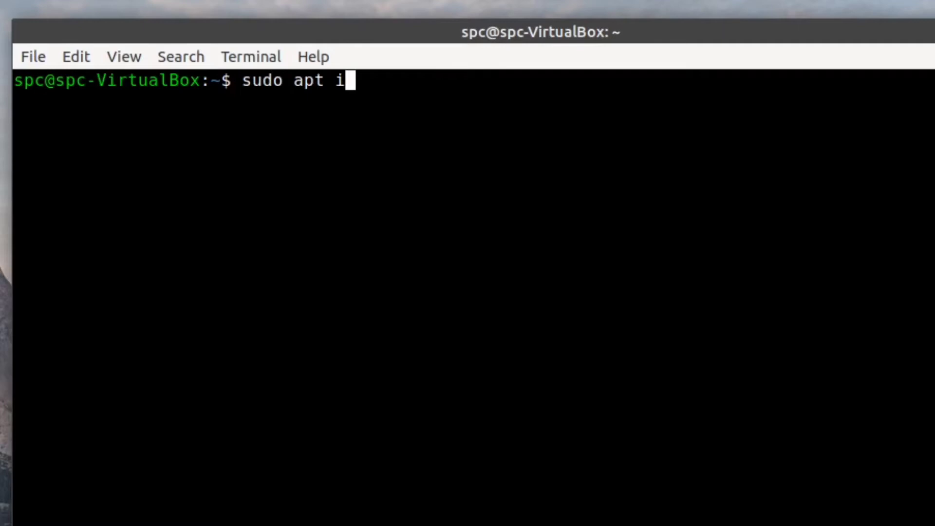
text(nstall gparted)
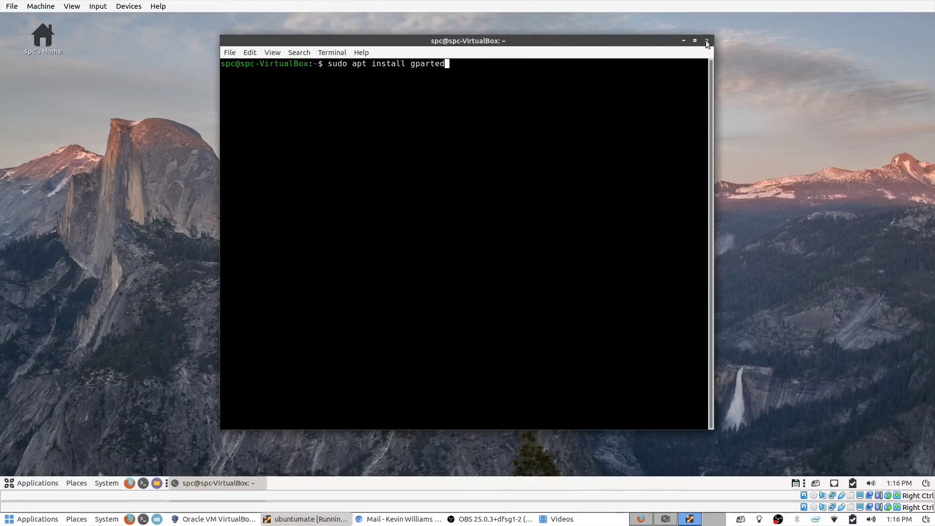
Close the terminal and launch GParted from System Tools, authenticating with the root password.
click(714, 44)
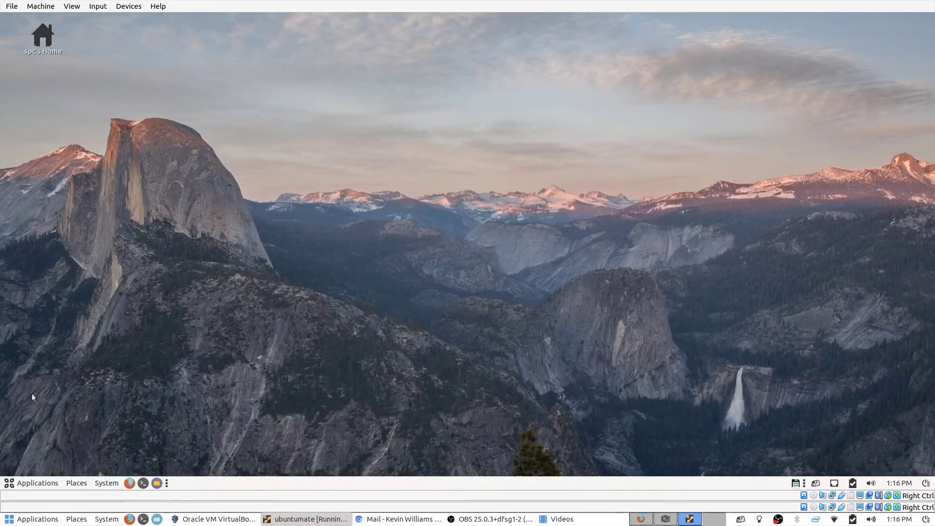
click(15, 485)
mouse_move(58, 457)
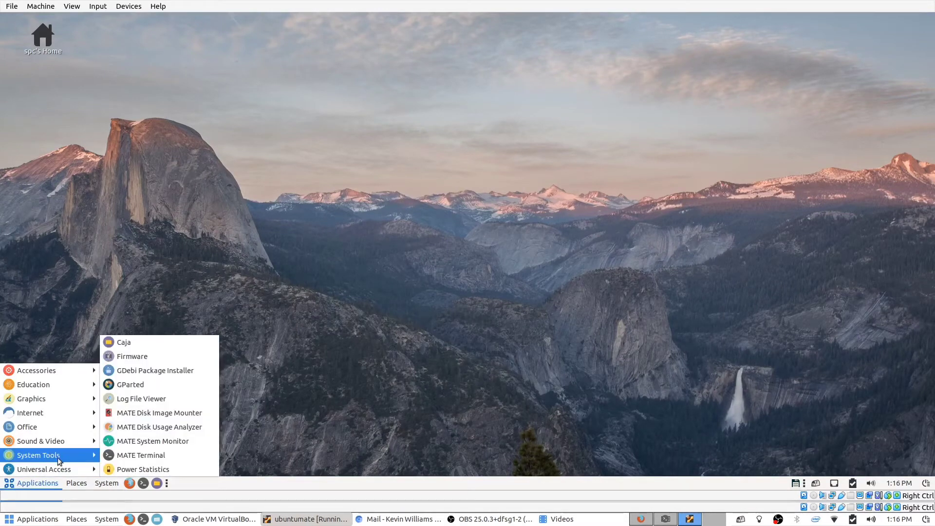
click(135, 382)
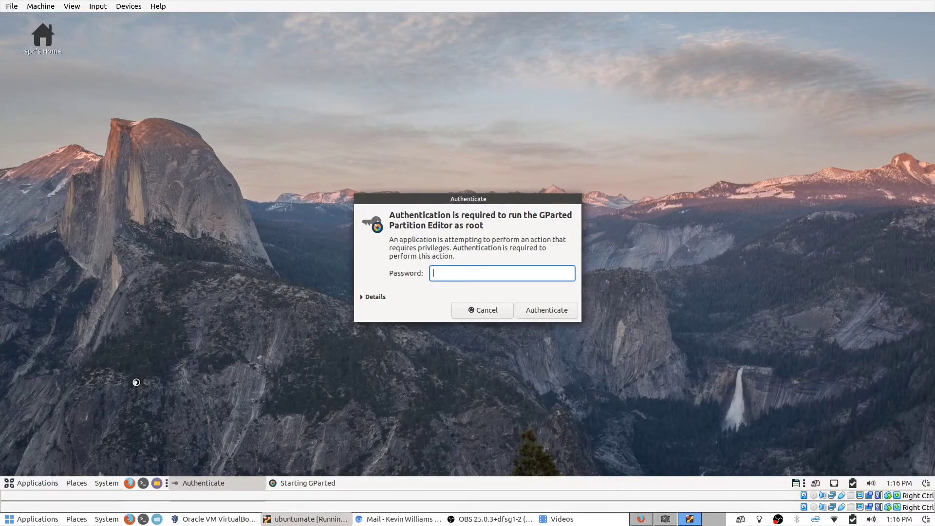
text(********)
key(Return)
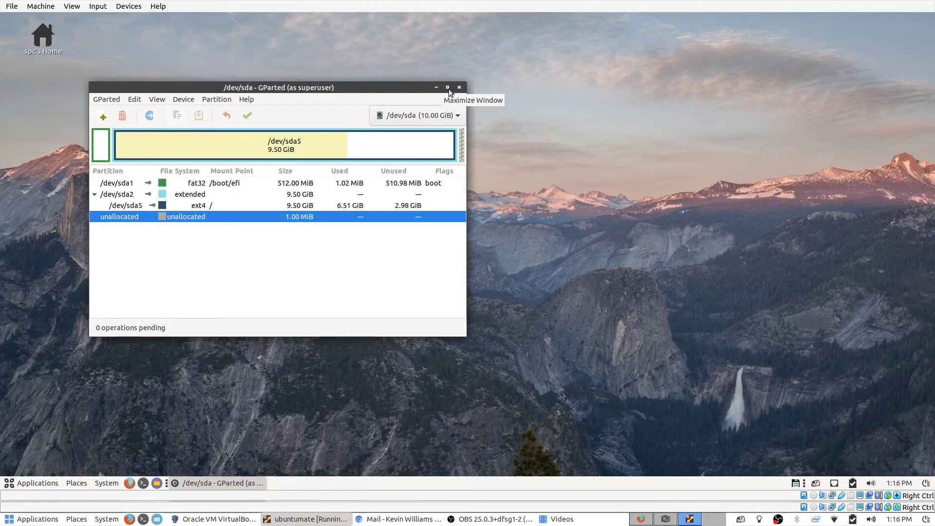
Maximize GParted and match its /dev/sda partitions against lsblk's sda1, sda2 and sda5.
click(448, 88)
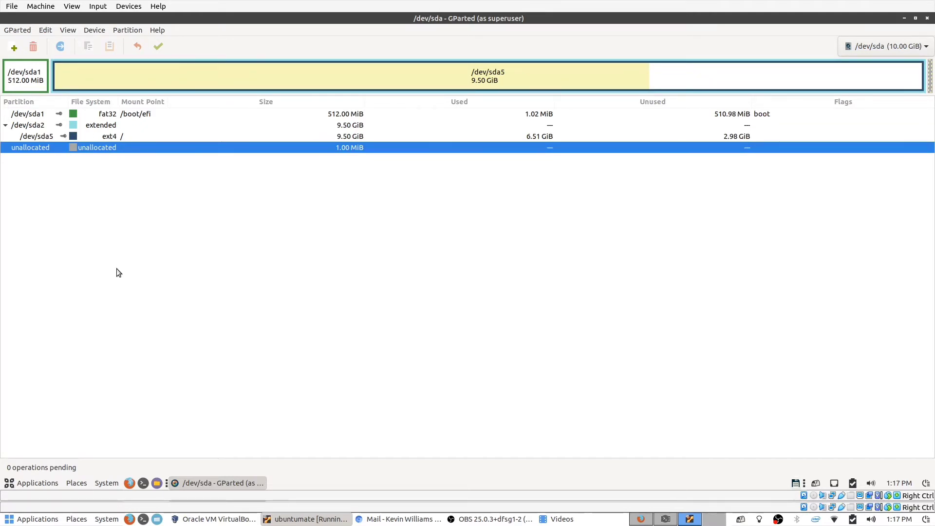
click(143, 483)
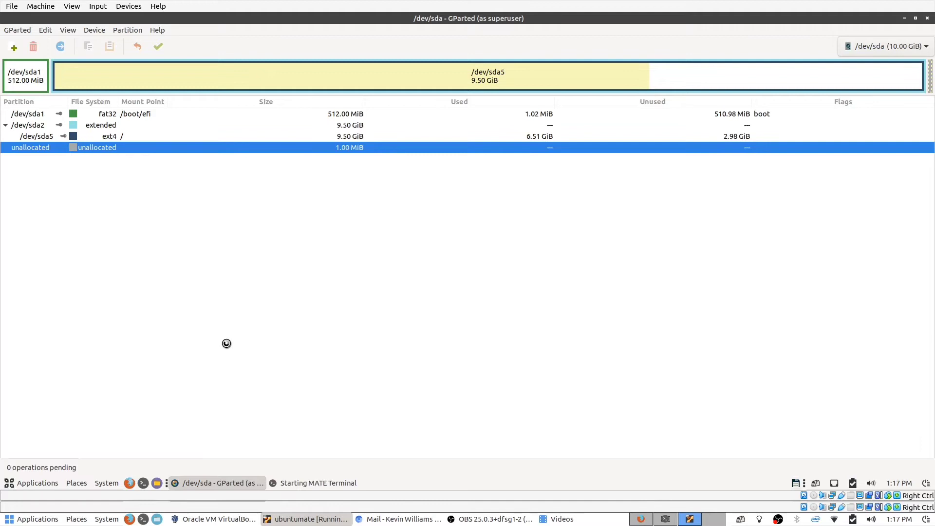
text(lsb)
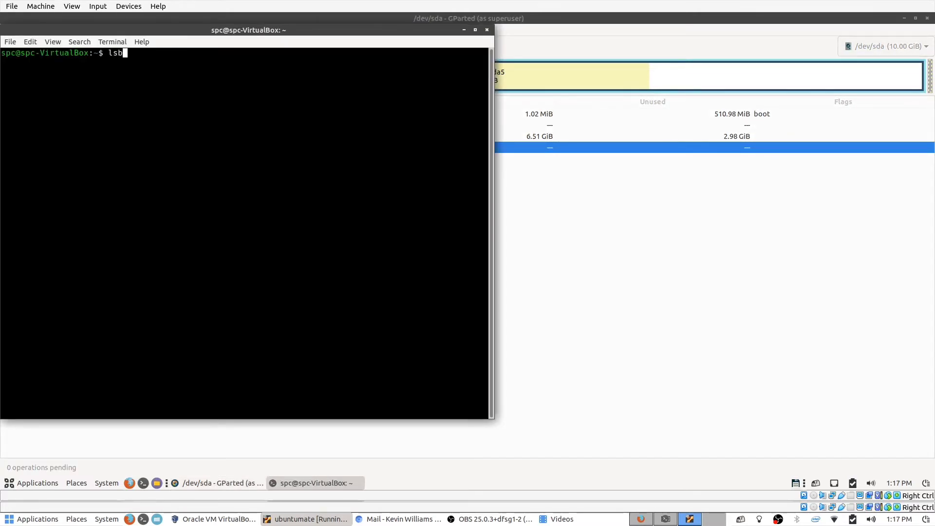
text(lk)
key(Return)
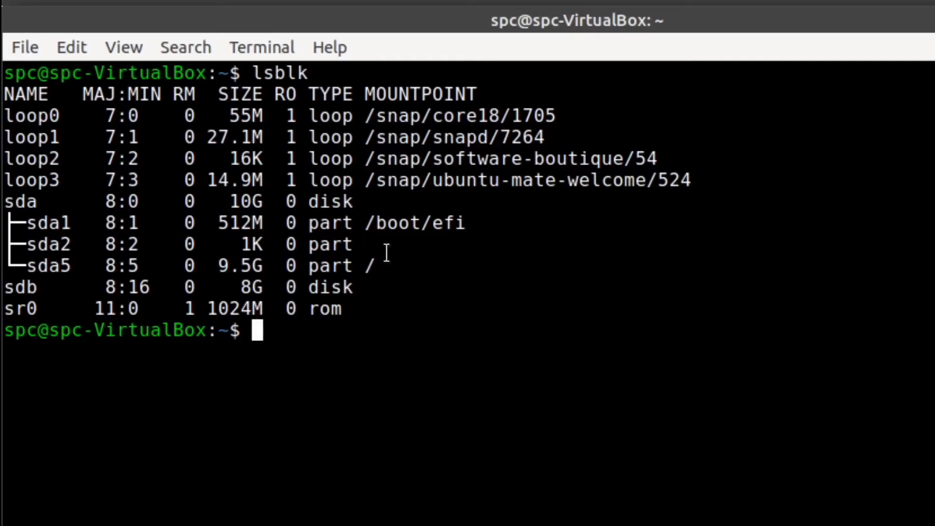
drag(366, 251, 82, 222)
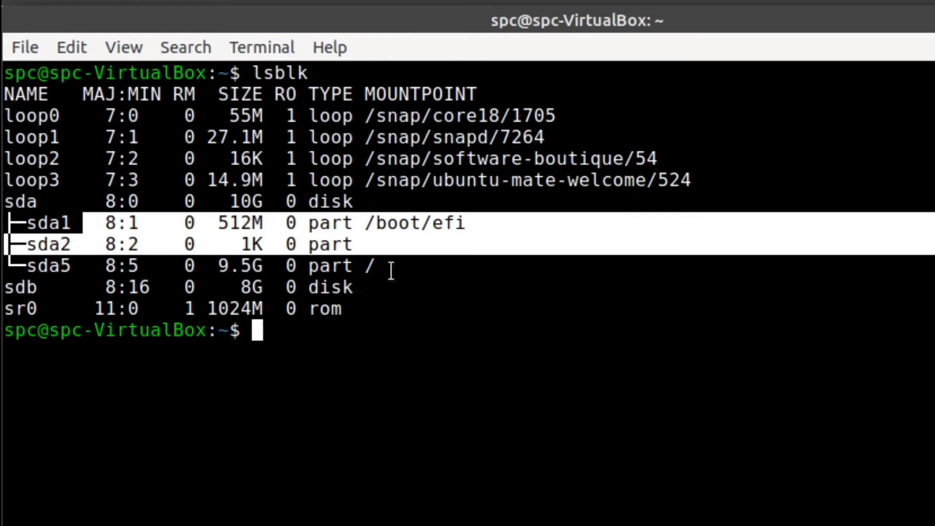
drag(391, 271, 3, 223)
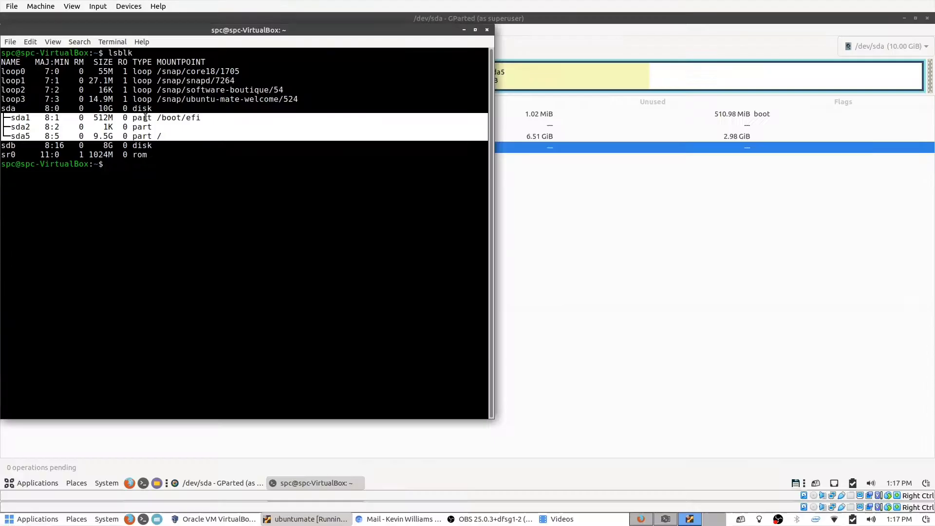
click(671, 243)
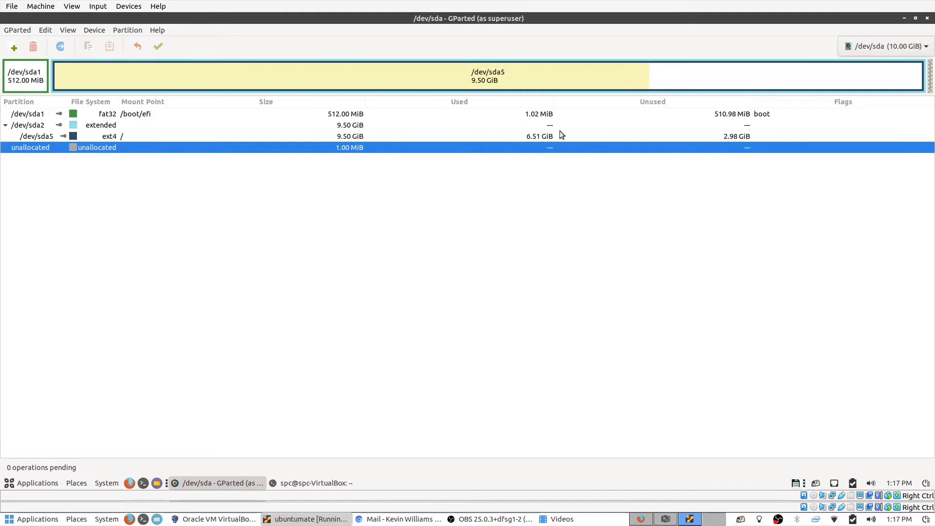
Switch to /dev/sdb and apply a new msdos partition table to it.
click(867, 49)
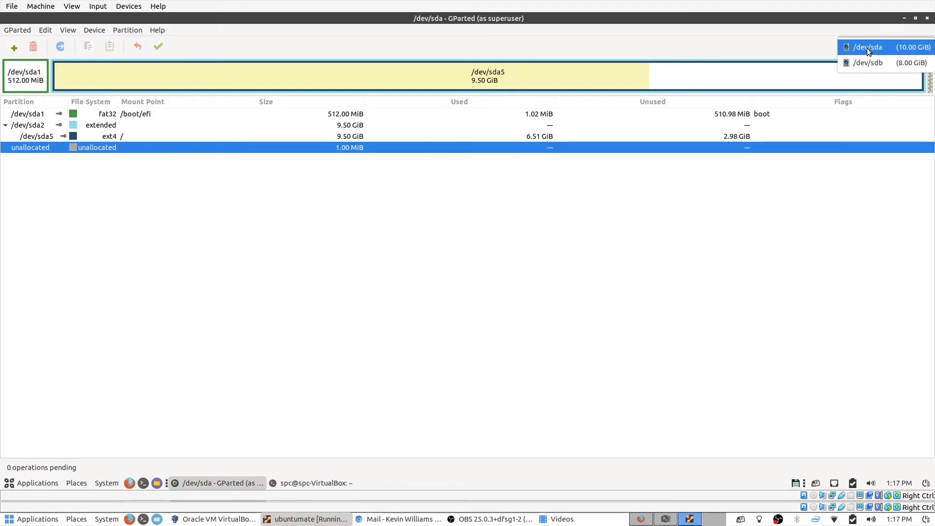
click(866, 63)
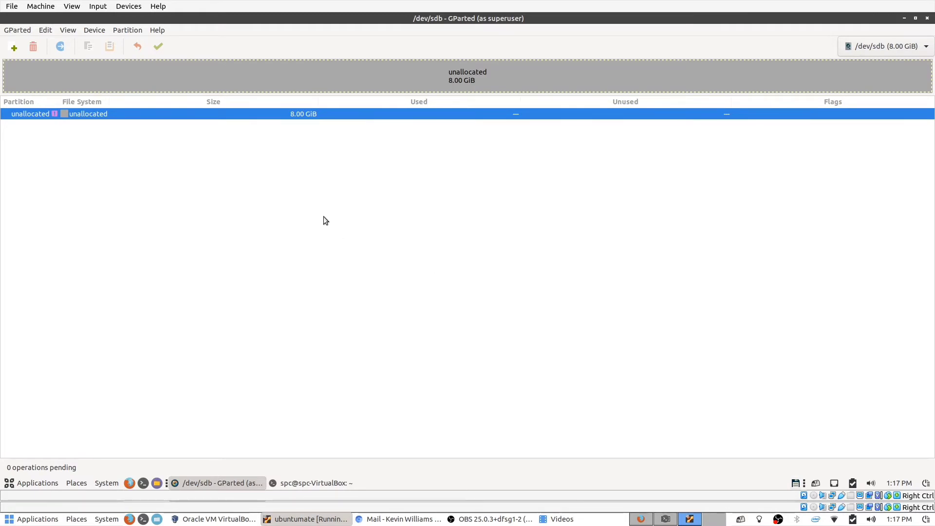
click(103, 30)
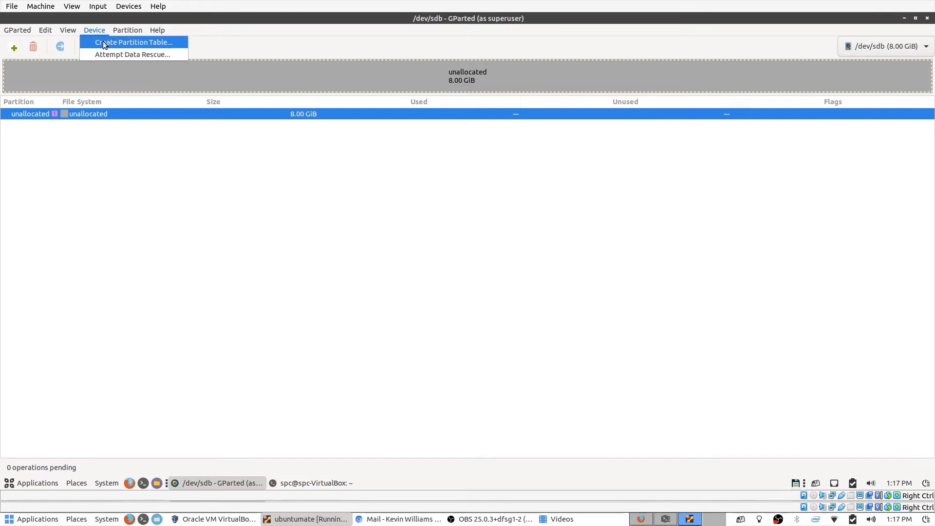
click(104, 43)
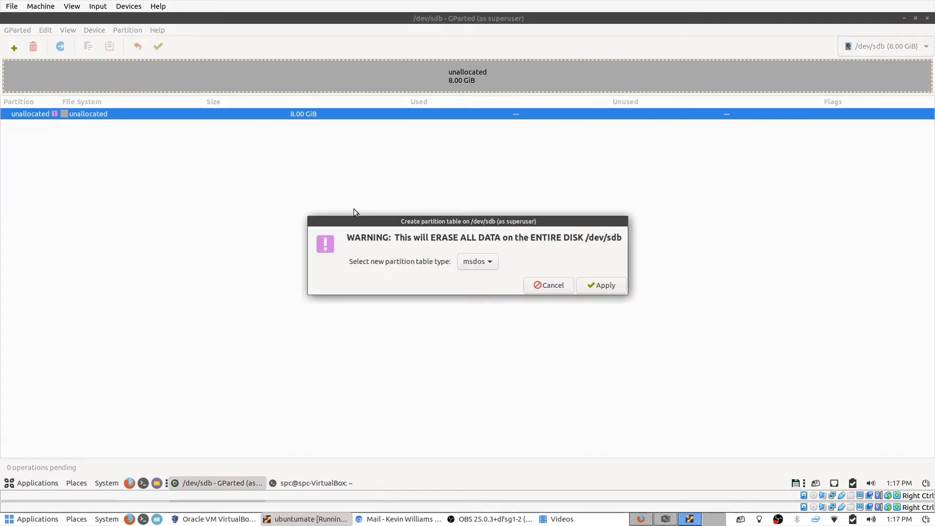
click(476, 267)
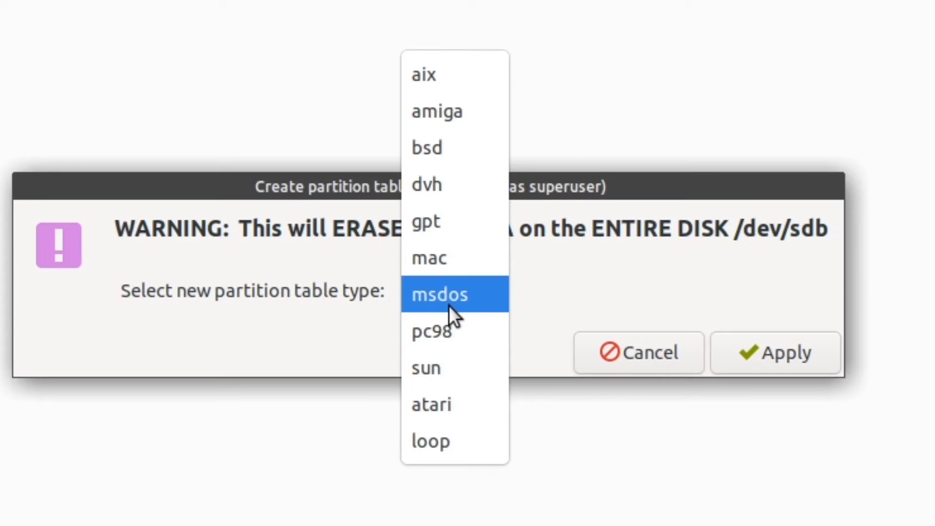
click(449, 305)
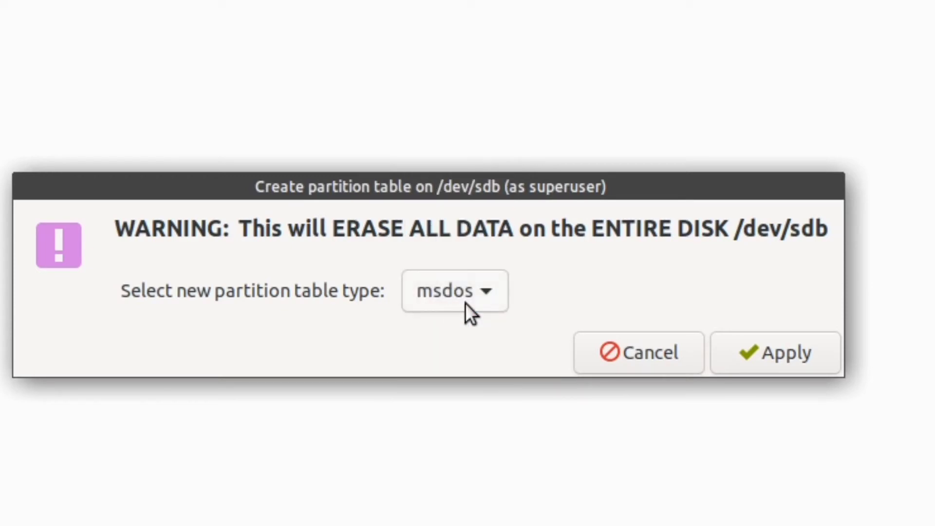
click(490, 289)
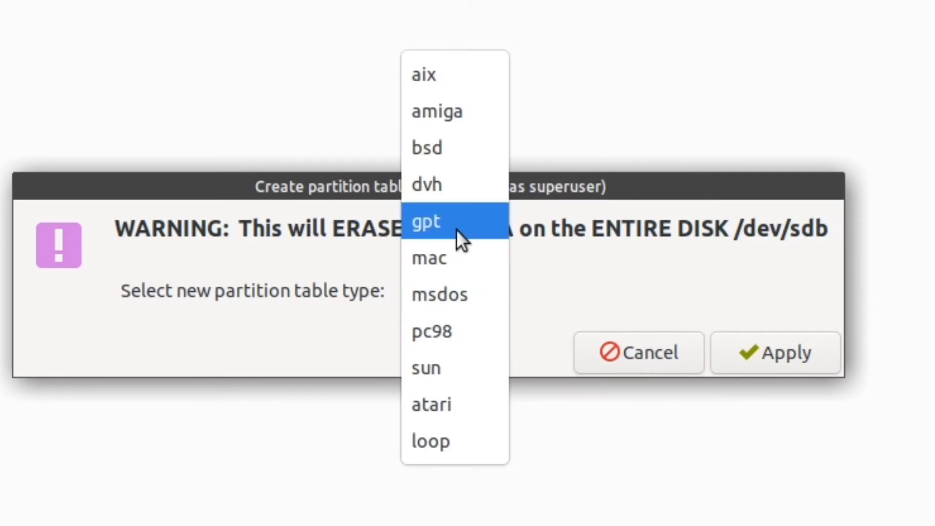
click(443, 292)
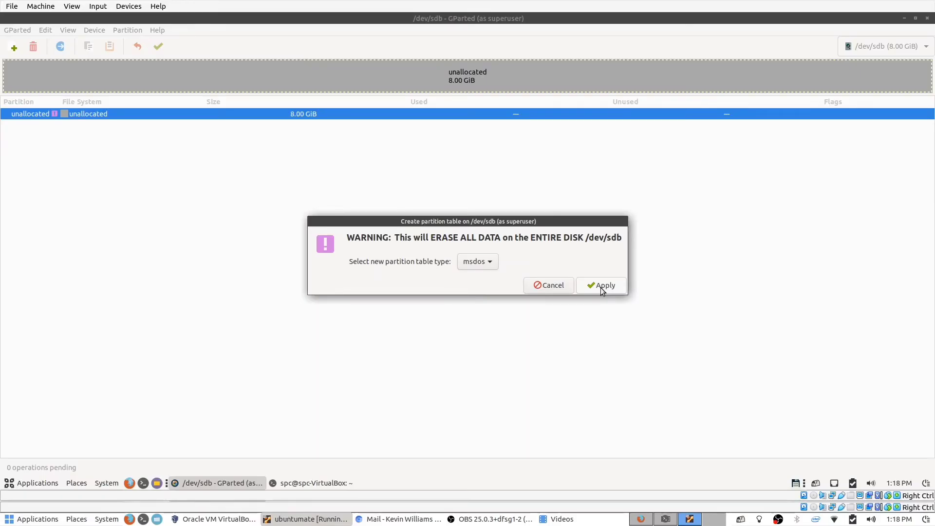
click(602, 287)
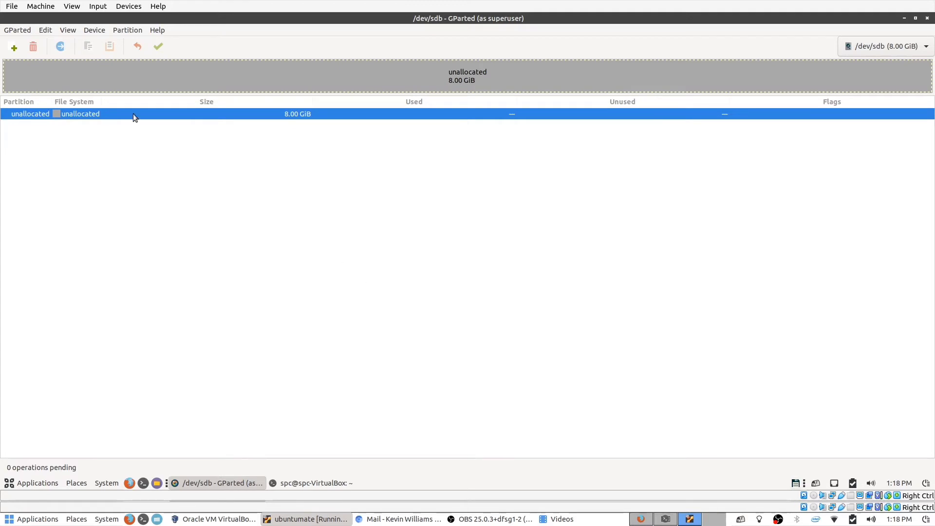
Start a new partition on /dev/sdb, settling on the full 8191 MiB with 0 MiB free.
click(126, 31)
click(133, 45)
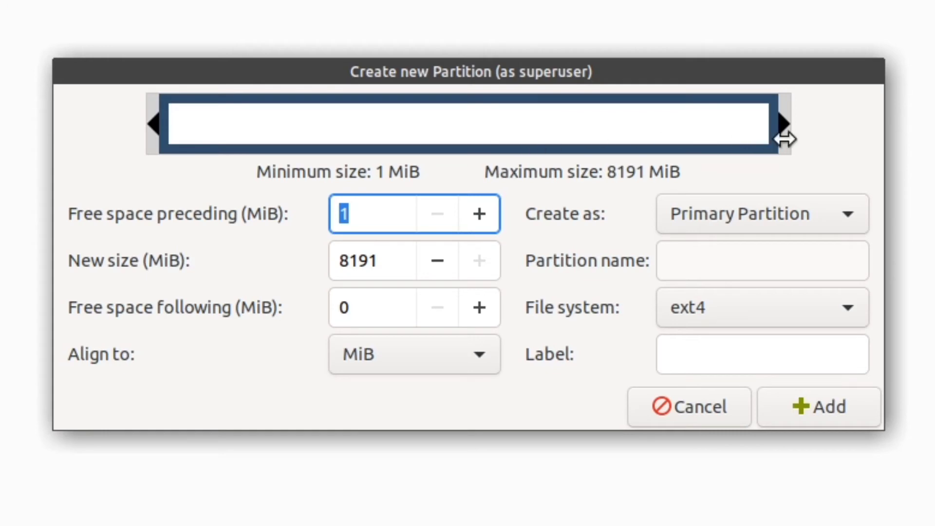
drag(787, 139, 929, 98)
drag(781, 118, 584, 171)
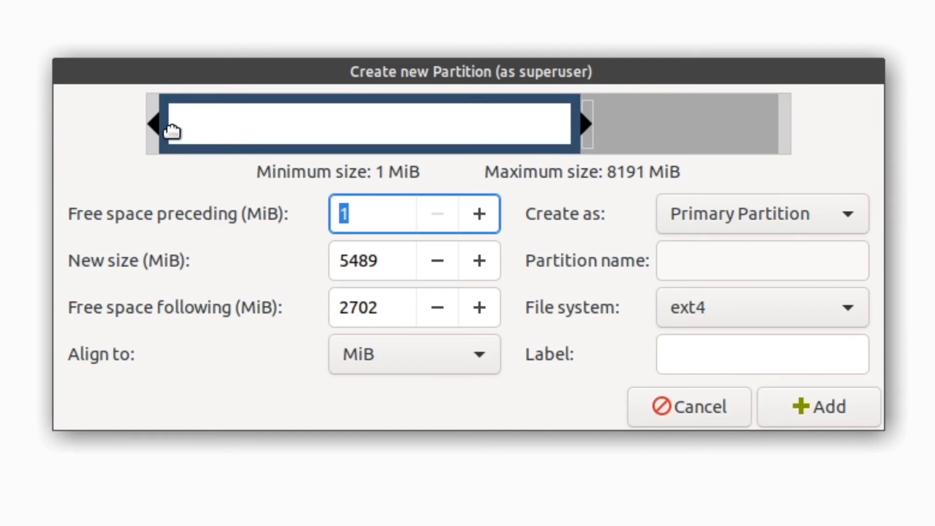
drag(148, 121, 416, 136)
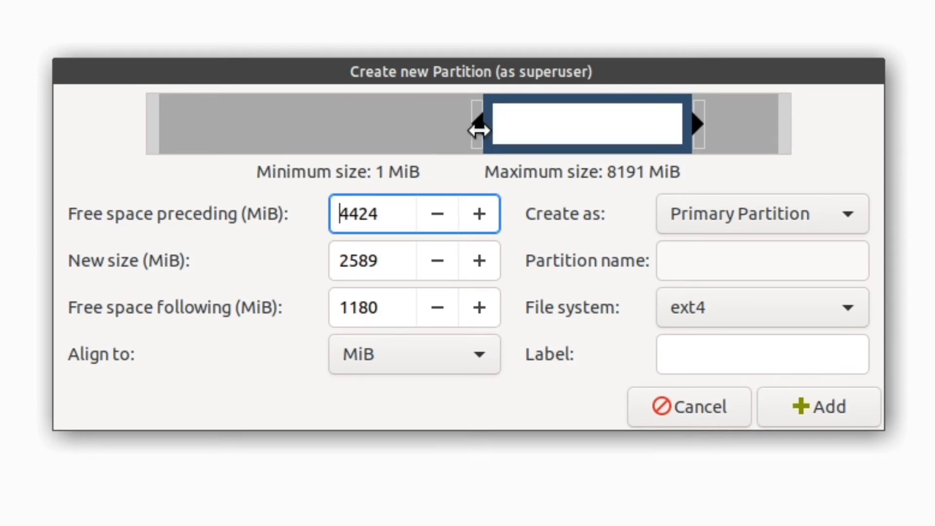
drag(479, 130, 69, 184)
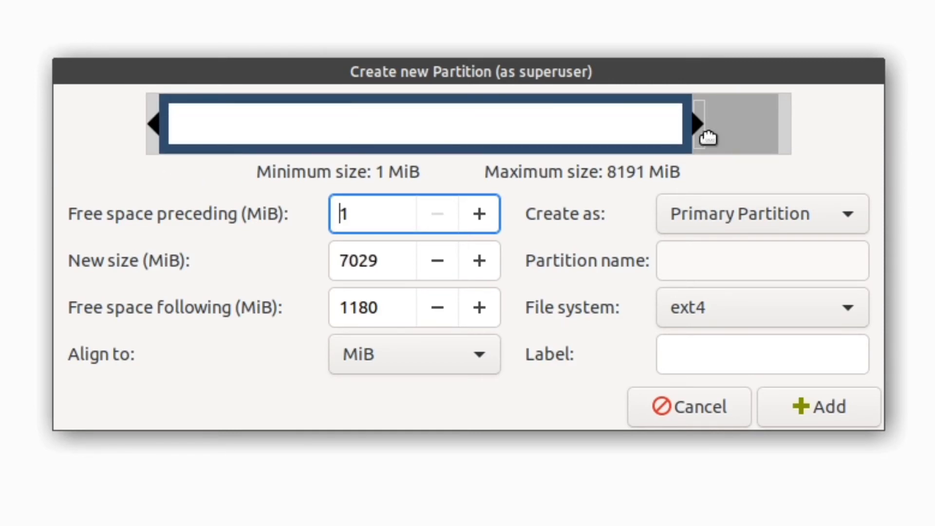
drag(696, 125, 850, 133)
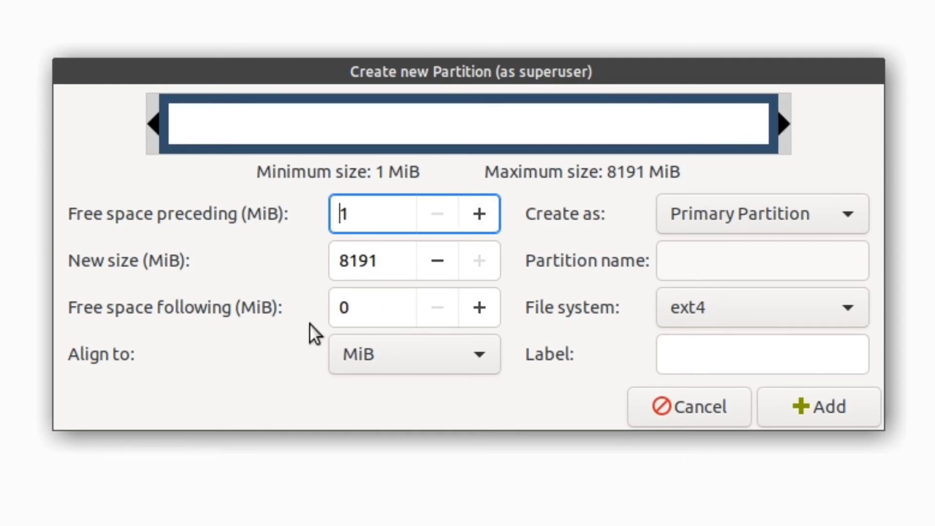
Keep ext4 as the file system, label the partition drive_b, and add it.
click(685, 312)
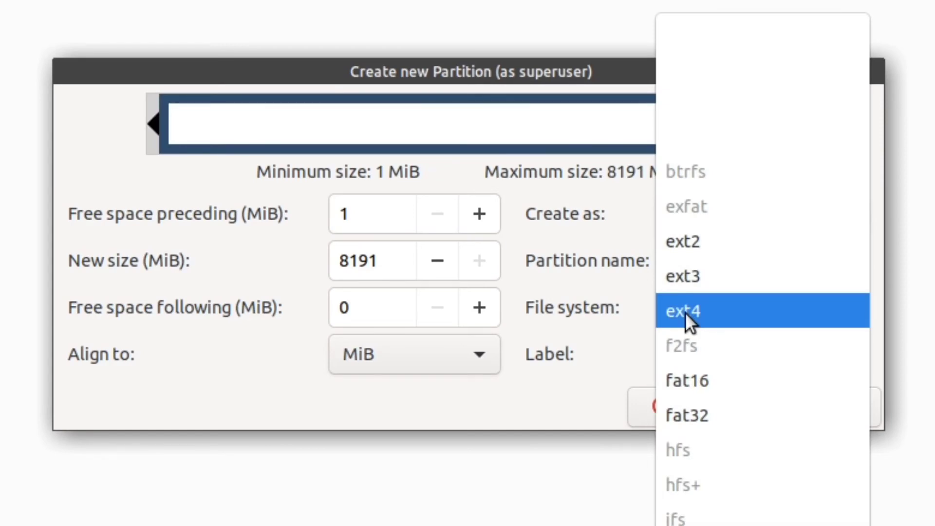
click(685, 312)
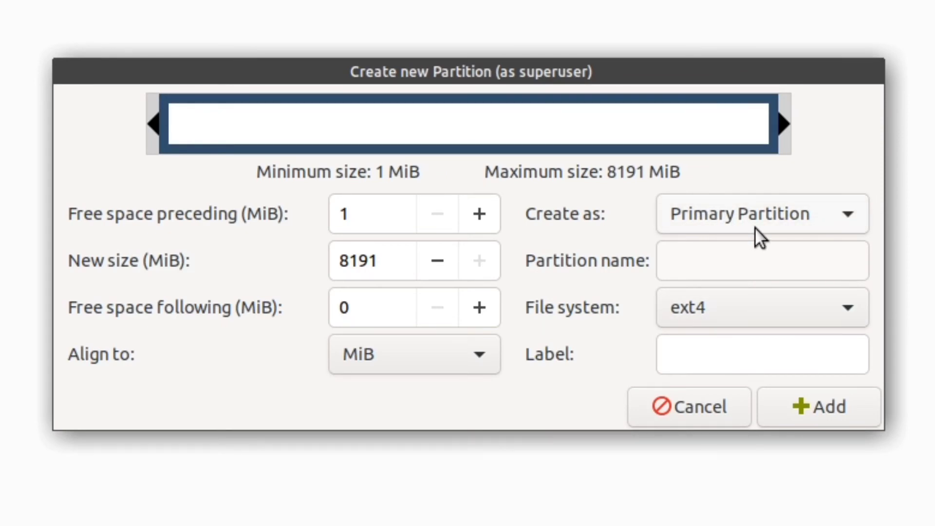
click(697, 354)
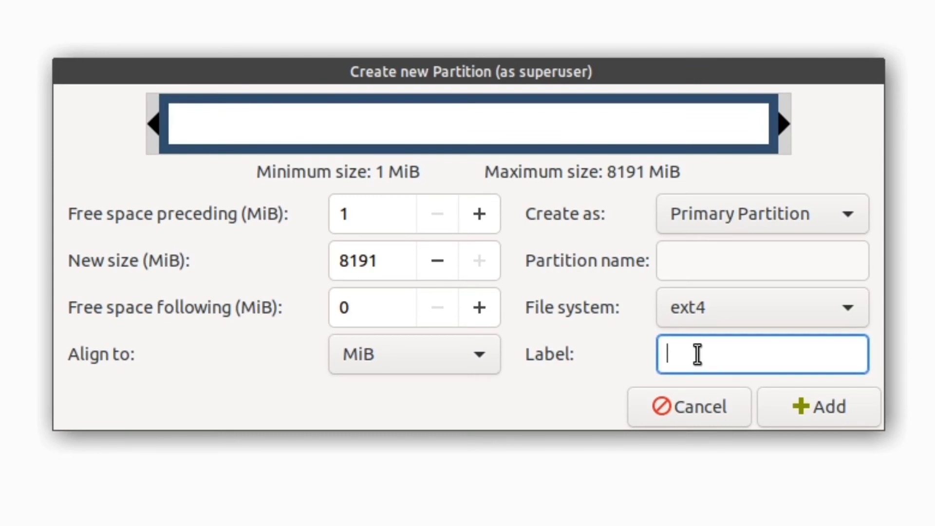
text(drive_b)
click(851, 415)
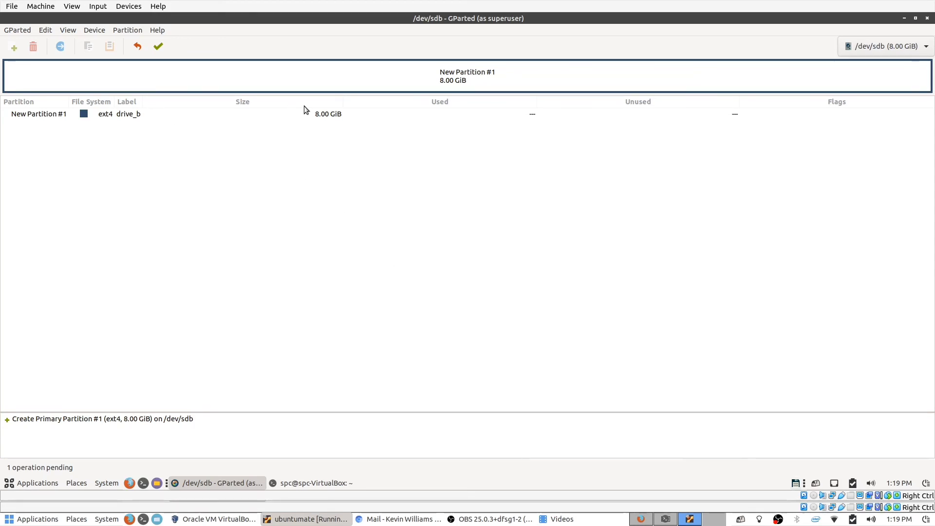
Apply the pending operation to create the ext4 /dev/sdb1 partition, then close the summary.
click(158, 46)
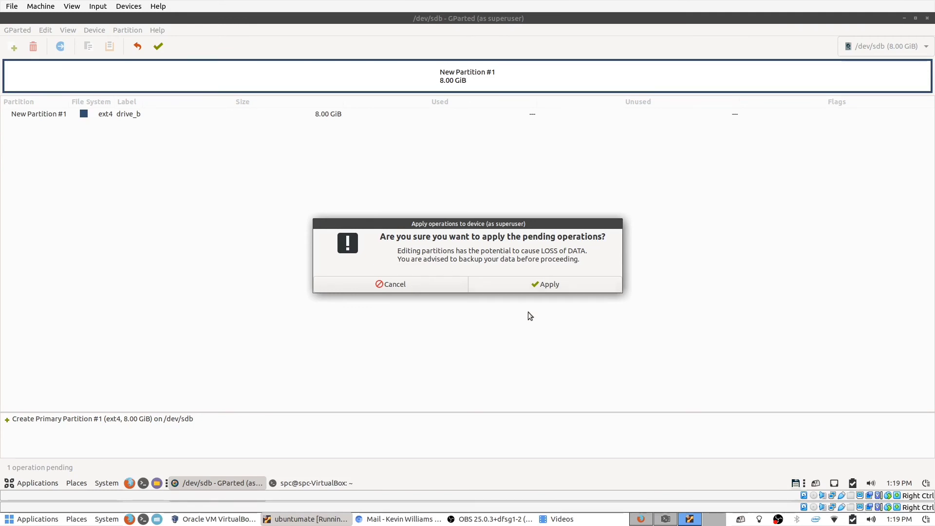
click(522, 286)
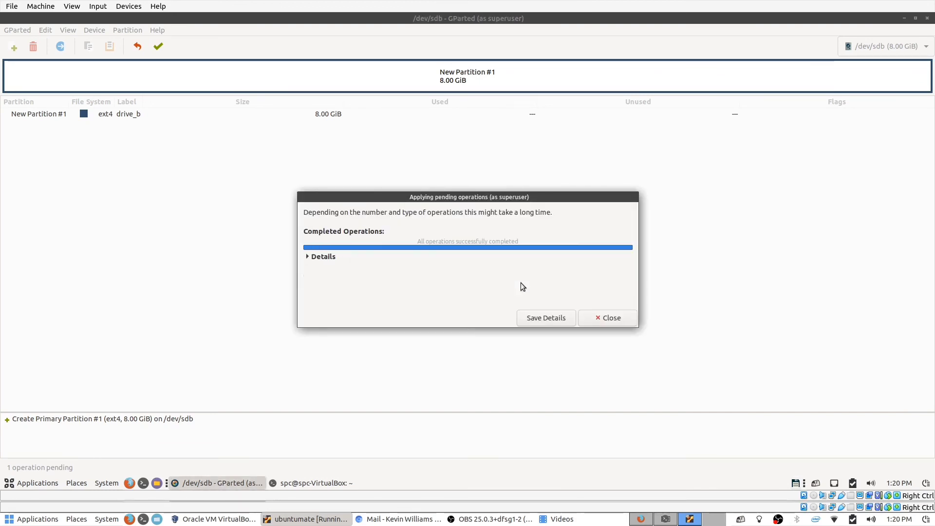
click(597, 319)
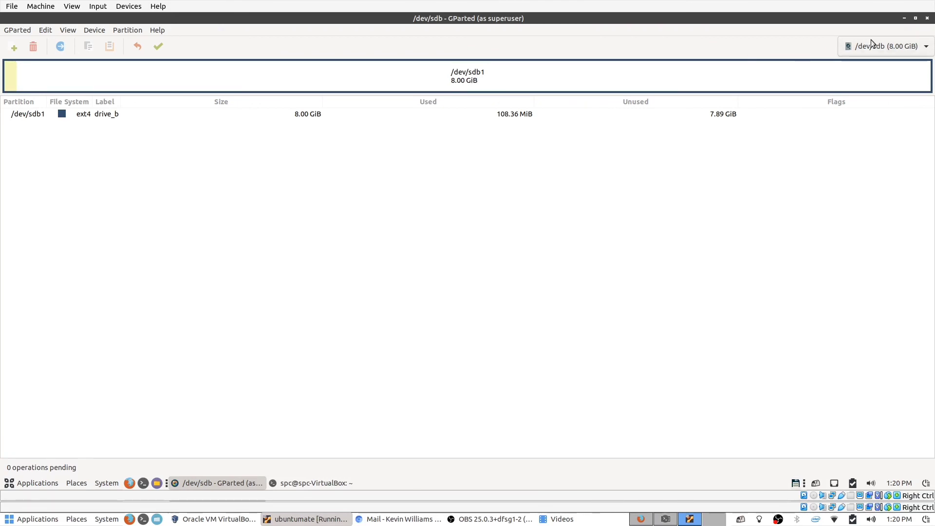
Close GParted and rerun lsblk in a cleared terminal, confirming the 8G sdb1 under sdb.
click(928, 19)
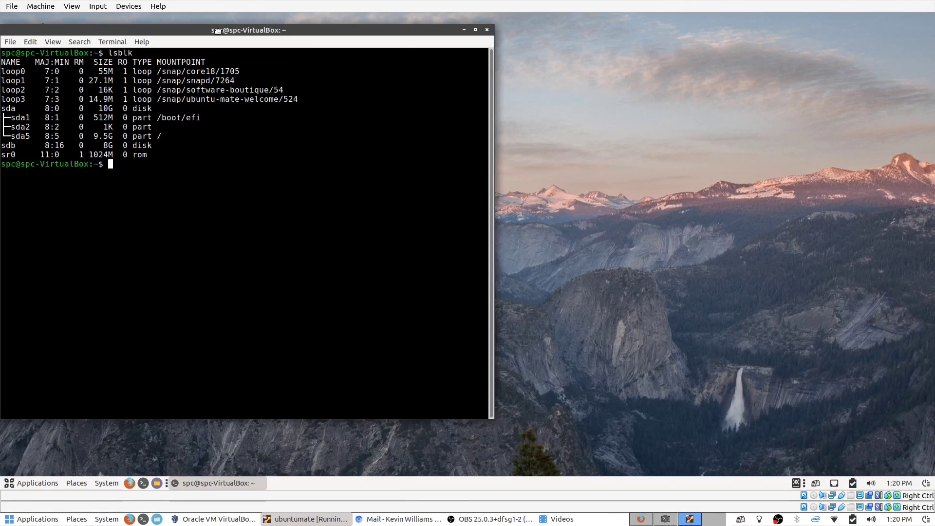
drag(219, 31, 244, 37)
key(ctrl+l)
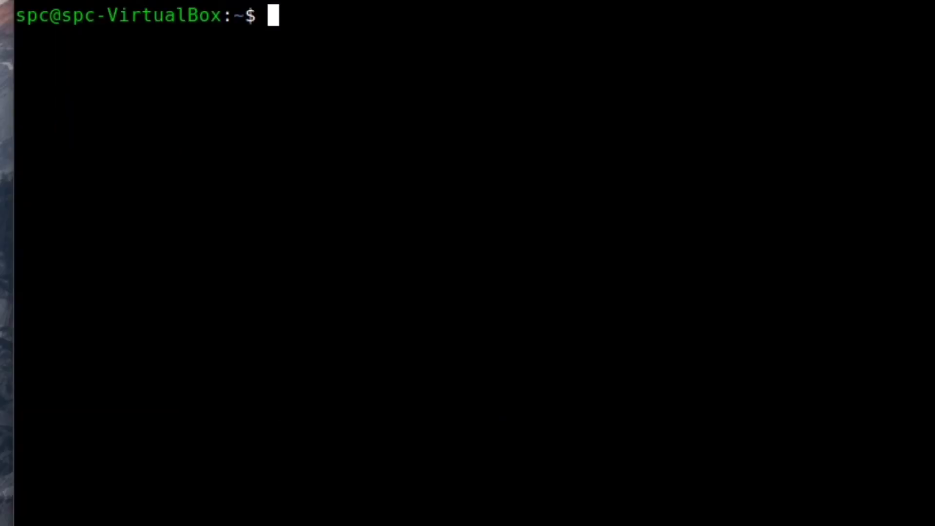
text(lsblk)
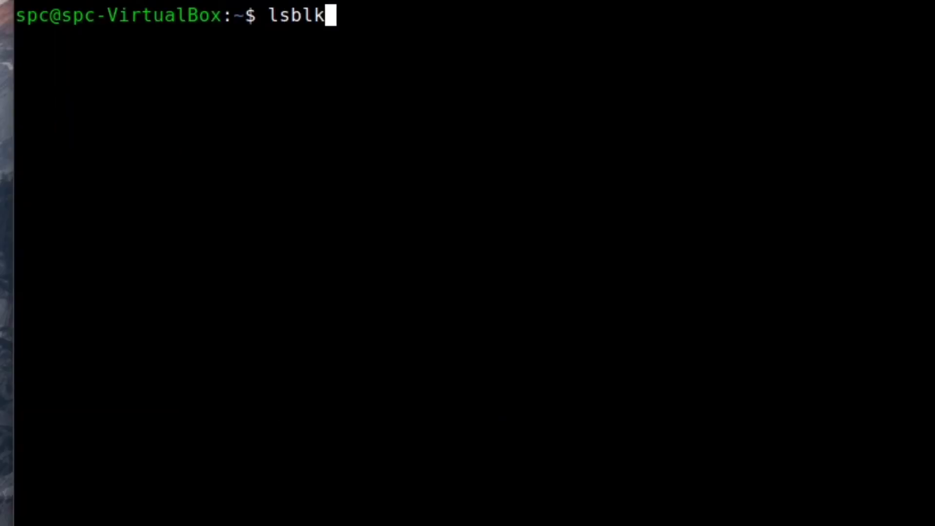
key(Return)
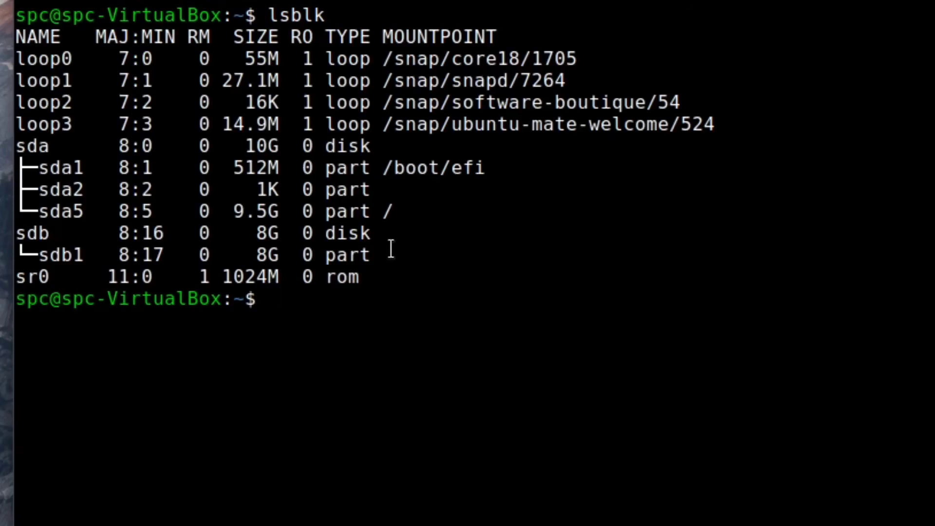
drag(391, 248, 6, 229)
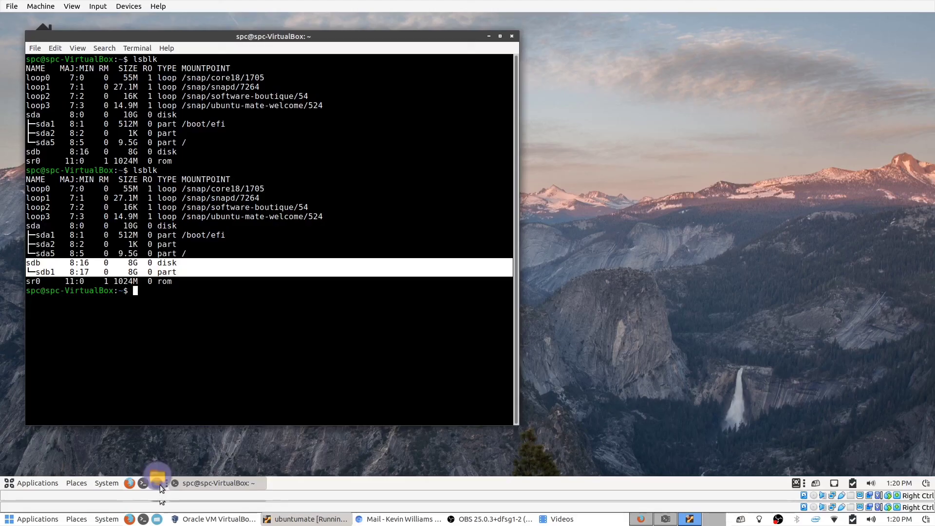
Open Caja, resize its window, and mount drive_b to view its empty /media/spc/drive_b folder.
click(159, 484)
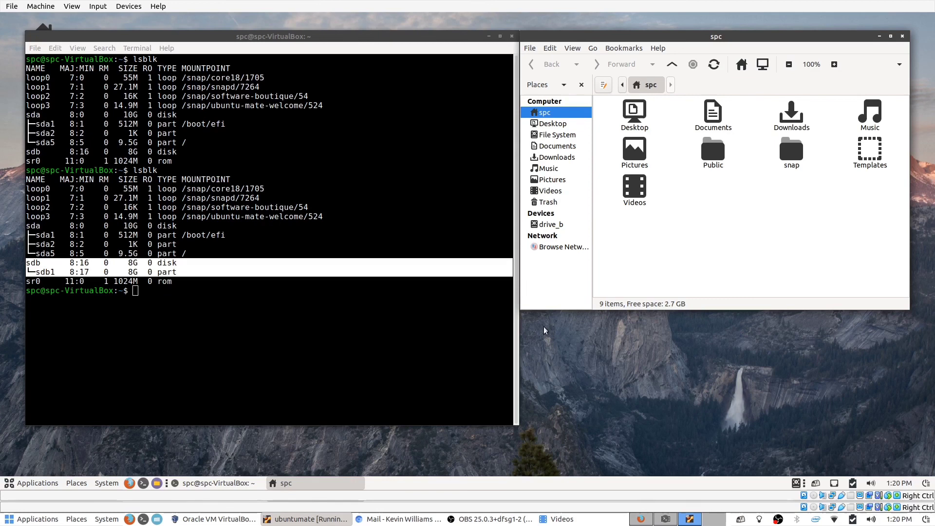
drag(523, 309, 380, 394)
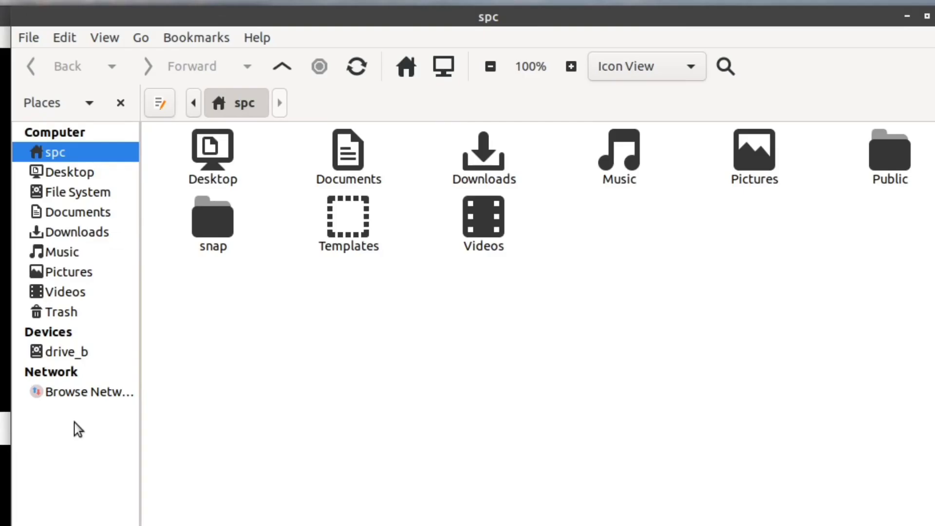
click(65, 358)
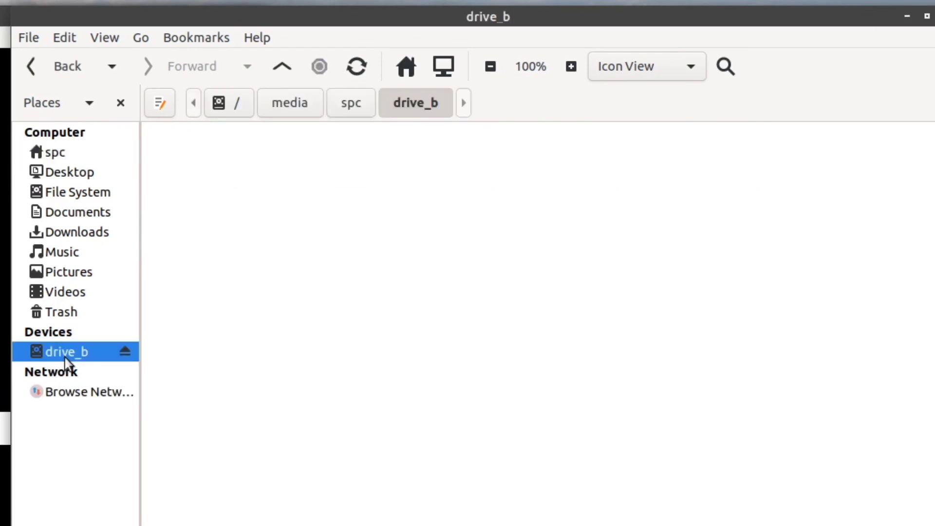